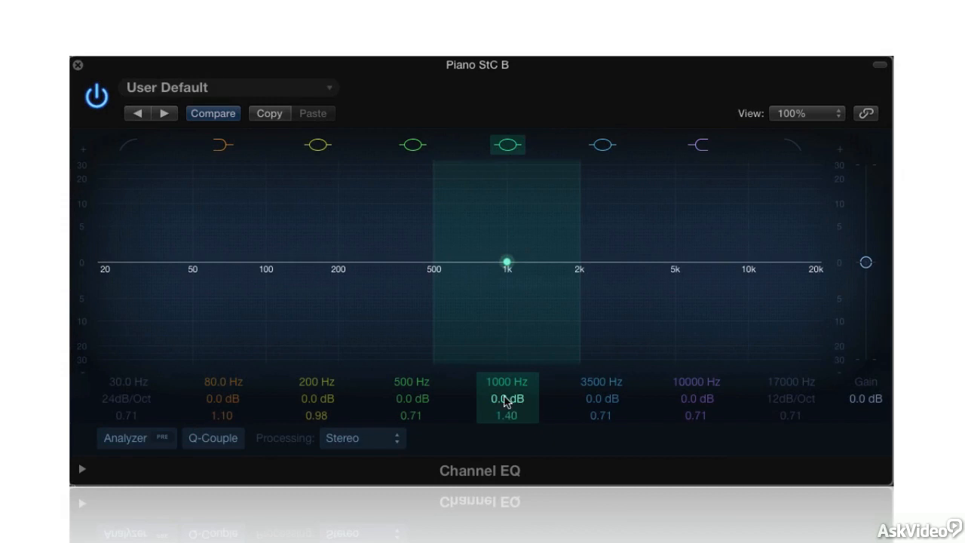
Raise the 1000 Hz band's gain to +10.0 dB and sweep its centre frequency lower and back.
{"action": "left_click_drag", "start_coordinate": [511, 403], "coordinate": [512, 370]}
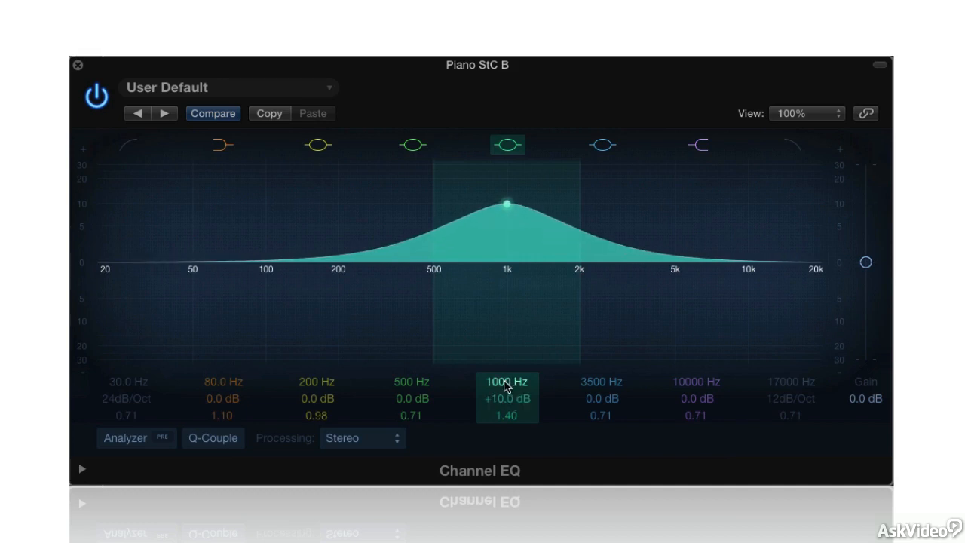
{"action": "mouse_move", "coordinate": [506, 386]}
{"action": "left_mouse_down"}
{"action": "mouse_move", "coordinate": [505, 430]}
{"action": "mouse_move", "coordinate": [506, 330]}
{"action": "mouse_move", "coordinate": [505, 380]}
{"action": "left_mouse_up"}
Lower the 1000 Hz band's Q to widen the bell.
{"action": "mouse_move", "coordinate": [507, 416]}
{"action": "left_mouse_down"}
{"action": "mouse_move", "coordinate": [507, 439]}
{"action": "mouse_move", "coordinate": [507, 370]}
{"action": "mouse_move", "coordinate": [506, 404]}
{"action": "left_mouse_up"}
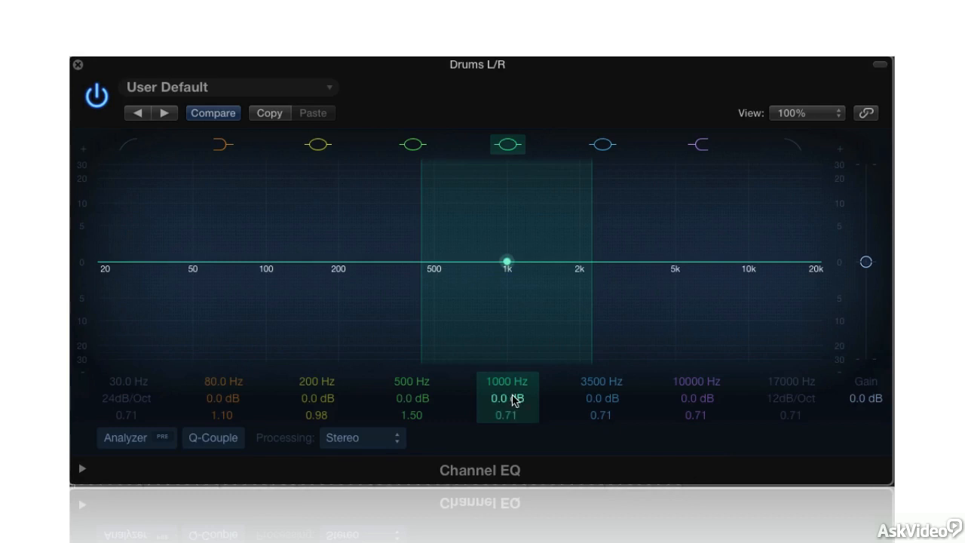
{"action": "mouse_move", "coordinate": [515, 398]}
{"action": "left_mouse_down"}
{"action": "mouse_move", "coordinate": [515, 368]}
{"action": "mouse_move", "coordinate": [515, 433]}
{"action": "mouse_move", "coordinate": [516, 401]}
{"action": "left_mouse_up"}
{"action": "left_click_drag", "start_coordinate": [600, 403], "coordinate": [616, 366]}
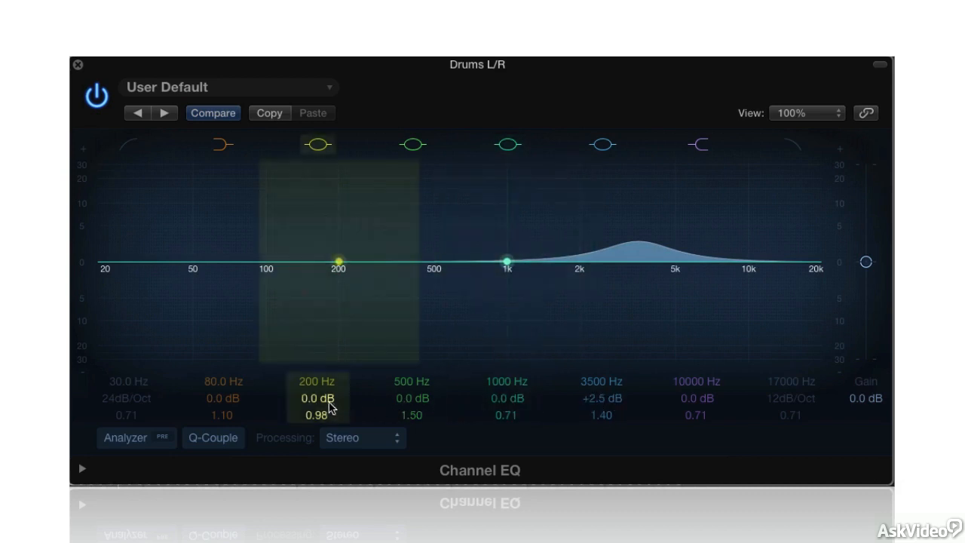
{"action": "left_click_drag", "start_coordinate": [326, 405], "coordinate": [326, 394]}
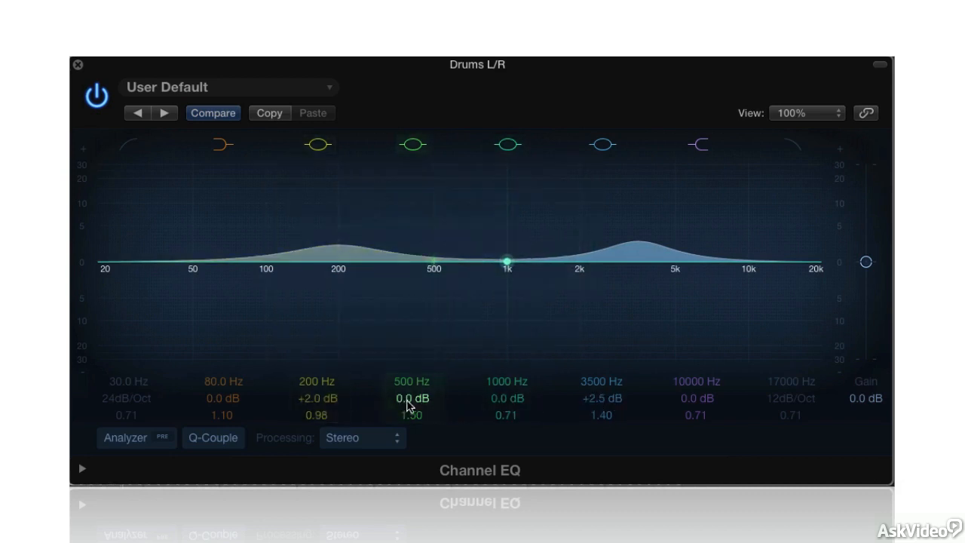
{"action": "left_click_drag", "start_coordinate": [421, 403], "coordinate": [421, 428]}
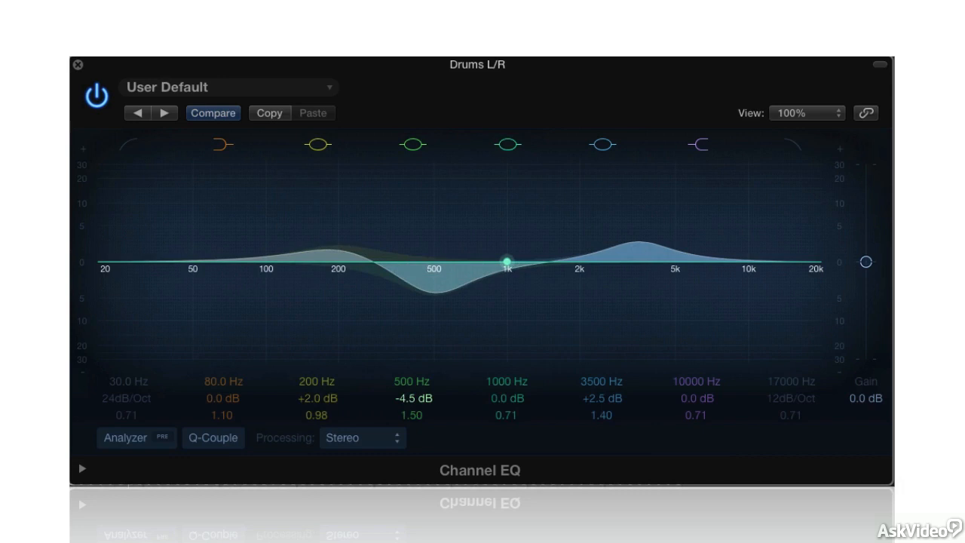
{"action": "left_click", "coordinate": [603, 399], "text": "alt"}
{"action": "left_click", "coordinate": [505, 399], "text": "alt"}
{"action": "left_click", "coordinate": [409, 399], "text": "alt"}
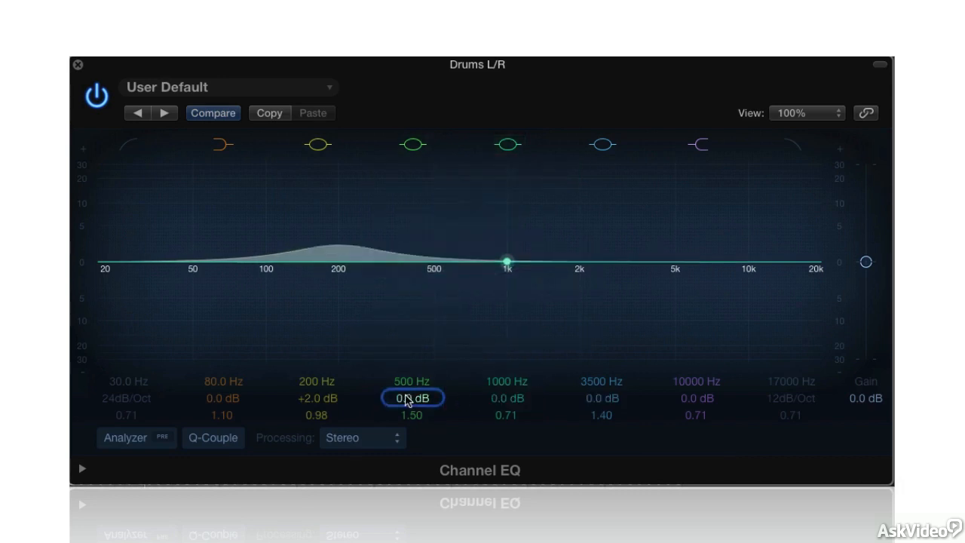
{"action": "left_click", "coordinate": [317, 399], "text": "alt"}
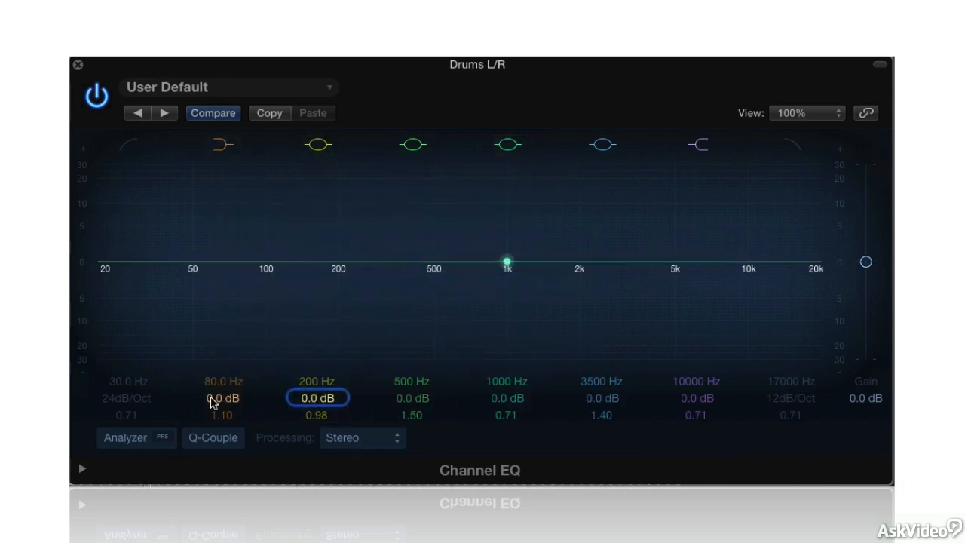
{"action": "mouse_move", "coordinate": [212, 403]}
{"action": "left_mouse_down"}
{"action": "mouse_move", "coordinate": [212, 349]}
{"action": "mouse_move", "coordinate": [212, 445]}
{"action": "mouse_move", "coordinate": [212, 385]}
{"action": "left_mouse_up"}
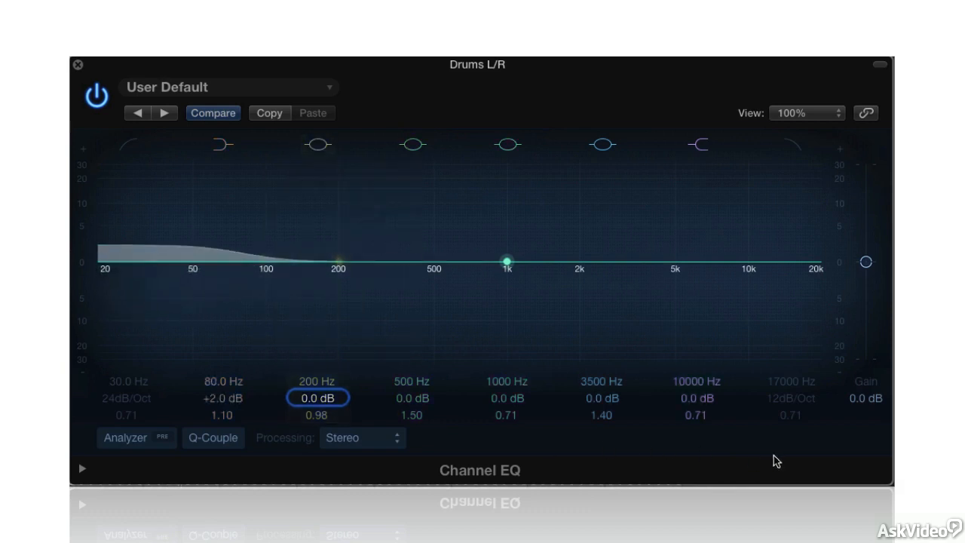
{"action": "mouse_move", "coordinate": [698, 401]}
{"action": "left_mouse_down"}
{"action": "mouse_move", "coordinate": [699, 357]}
{"action": "mouse_move", "coordinate": [699, 464]}
{"action": "mouse_move", "coordinate": [699, 389]}
{"action": "left_mouse_up"}
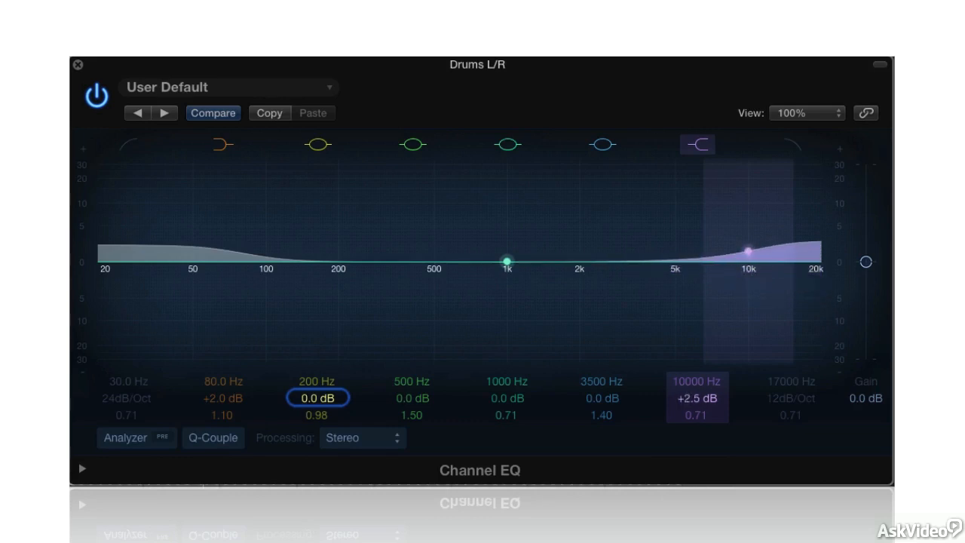
{"action": "left_click", "coordinate": [698, 400], "text": "alt"}
{"action": "left_click", "coordinate": [223, 399], "text": "alt"}
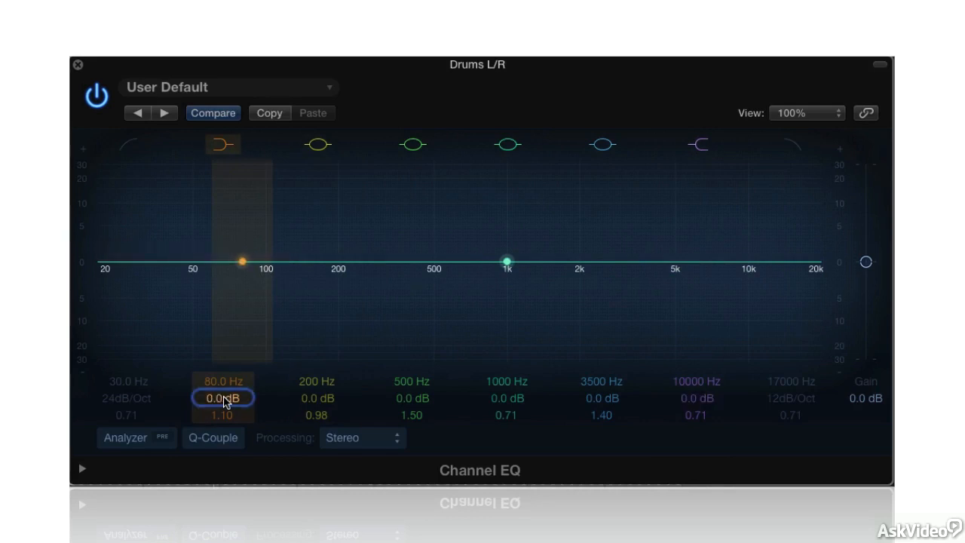
Toggle the 17000 Hz high-cut and 30 Hz low-cut bands on then off, and select the 1000 Hz Q field.
{"action": "left_click", "coordinate": [794, 146]}
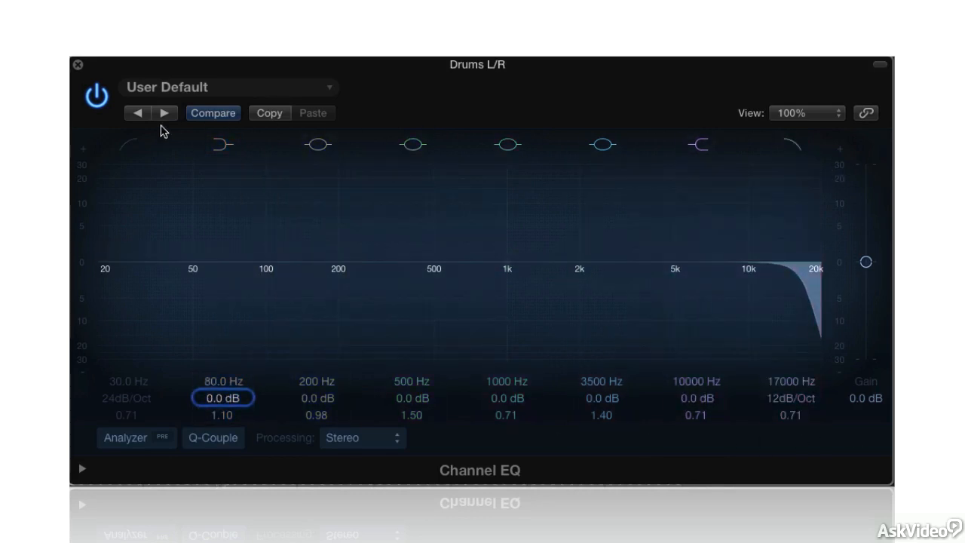
{"action": "left_click", "coordinate": [130, 146]}
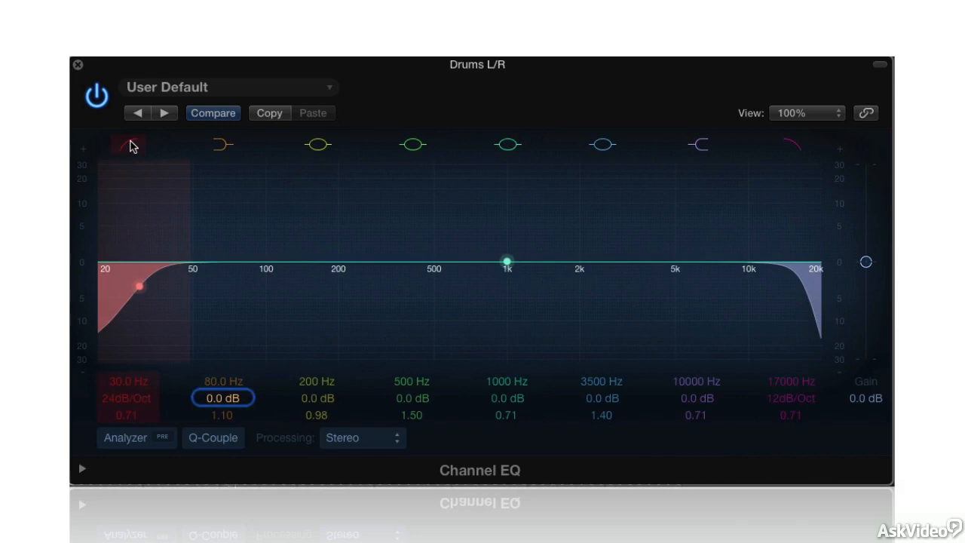
{"action": "left_click", "coordinate": [130, 145]}
{"action": "left_click", "coordinate": [797, 146]}
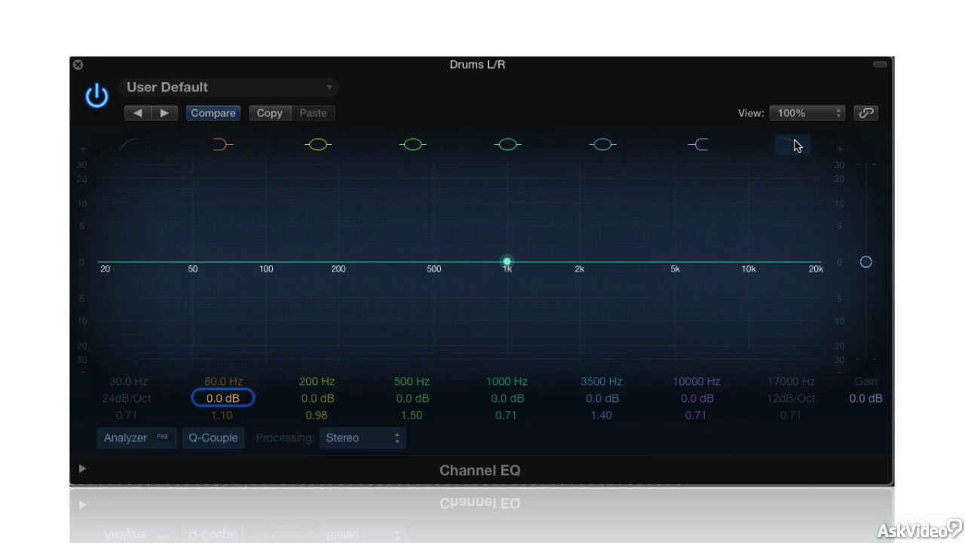
{"action": "left_click", "coordinate": [537, 416]}
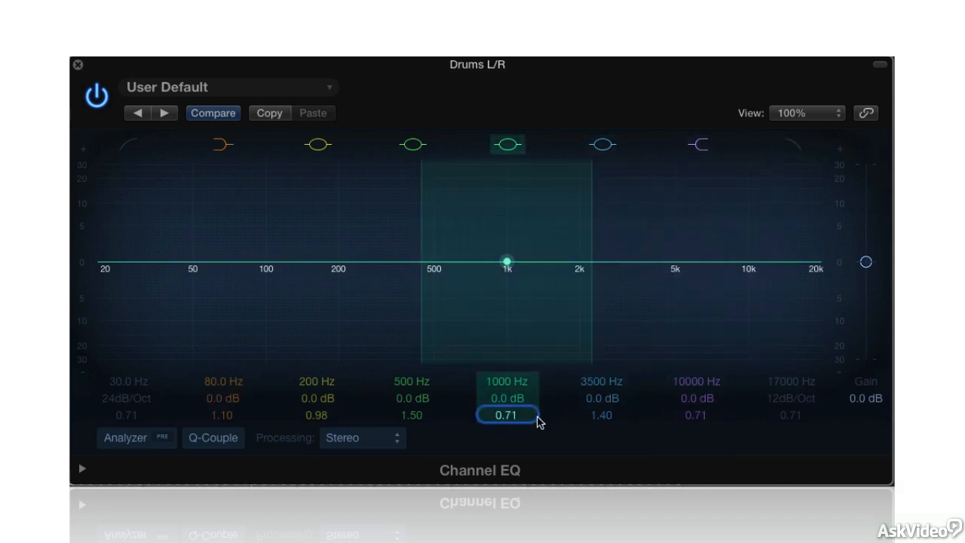
{"action": "left_click", "coordinate": [537, 417]}
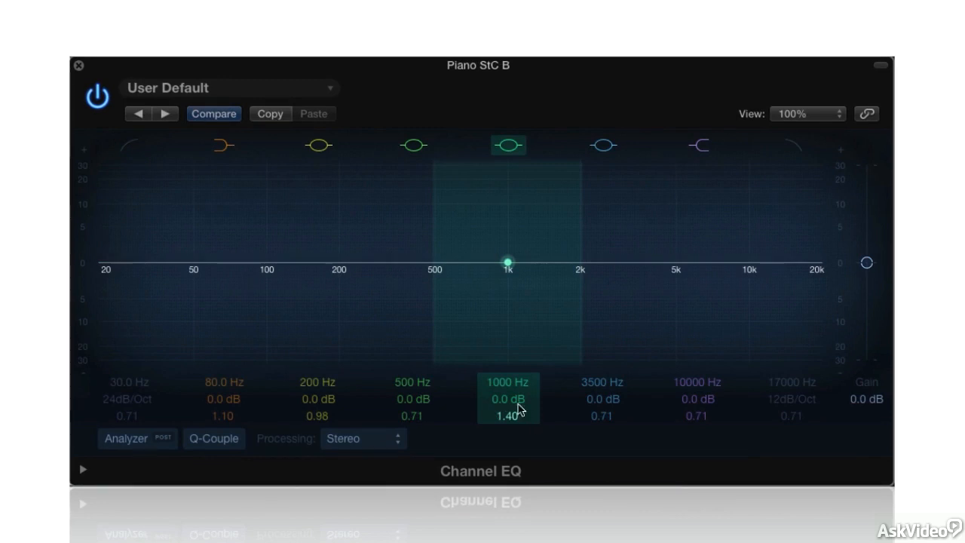
Cut 1000 Hz band -10.5 dB at 530 Hz, boost 3500 Hz +3.0, 200 Hz +3.5, lower 80 Hz -3.0 dB.
{"action": "left_click_drag", "start_coordinate": [517, 400], "coordinate": [518, 487]}
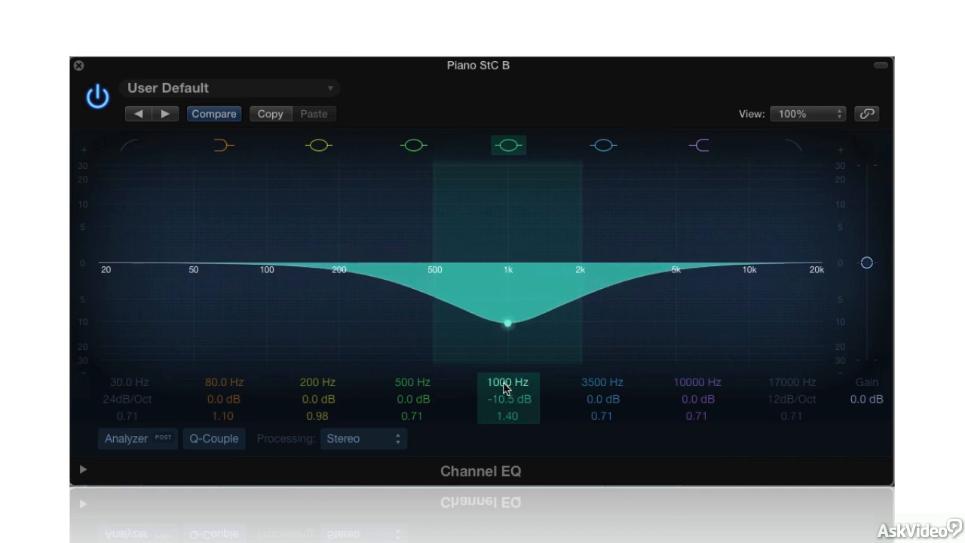
{"action": "left_click_drag", "start_coordinate": [506, 388], "coordinate": [506, 427]}
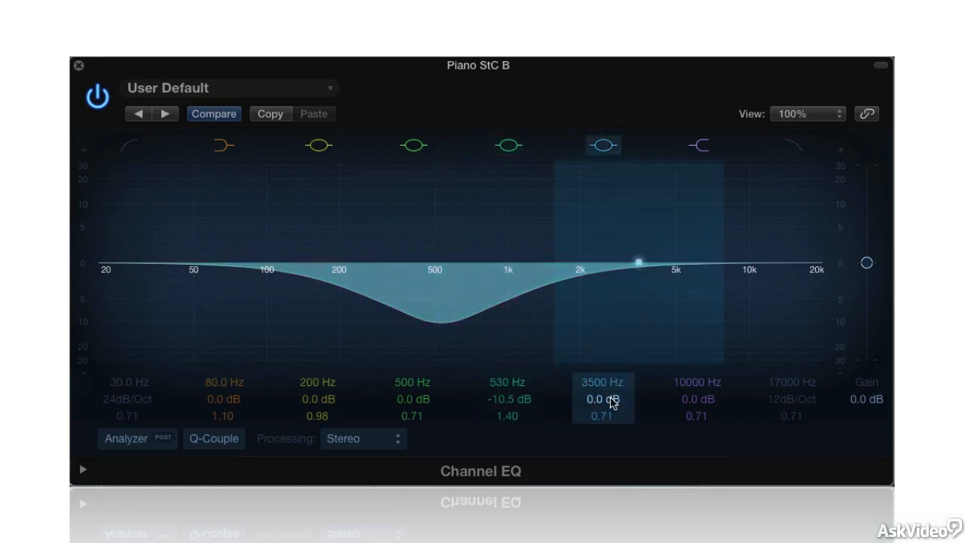
{"action": "left_click_drag", "start_coordinate": [612, 402], "coordinate": [613, 380]}
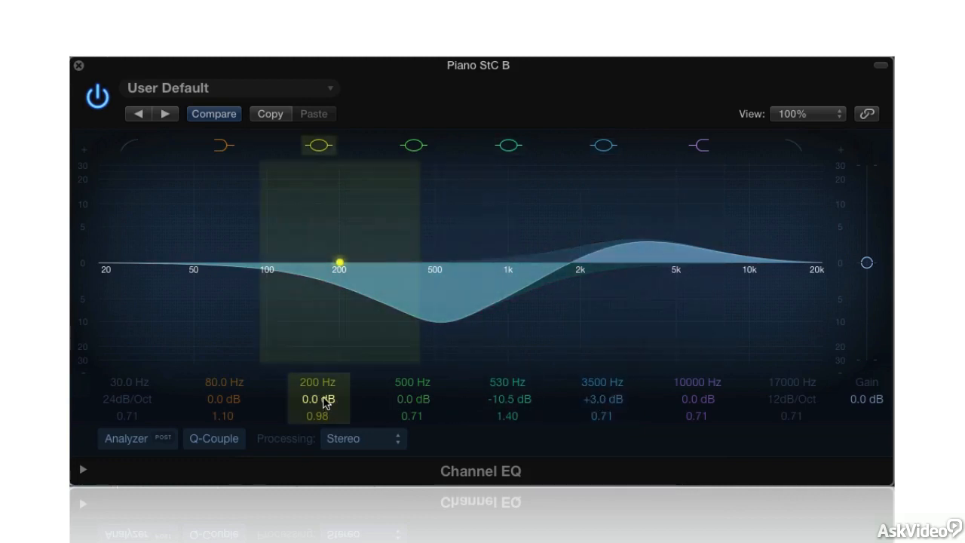
{"action": "left_click_drag", "start_coordinate": [324, 402], "coordinate": [324, 375]}
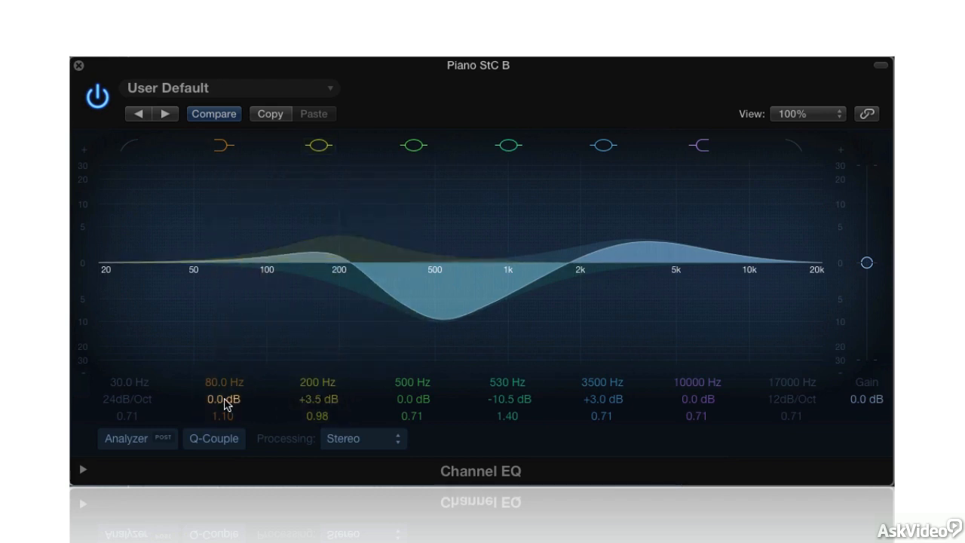
{"action": "left_click_drag", "start_coordinate": [227, 402], "coordinate": [226, 426]}
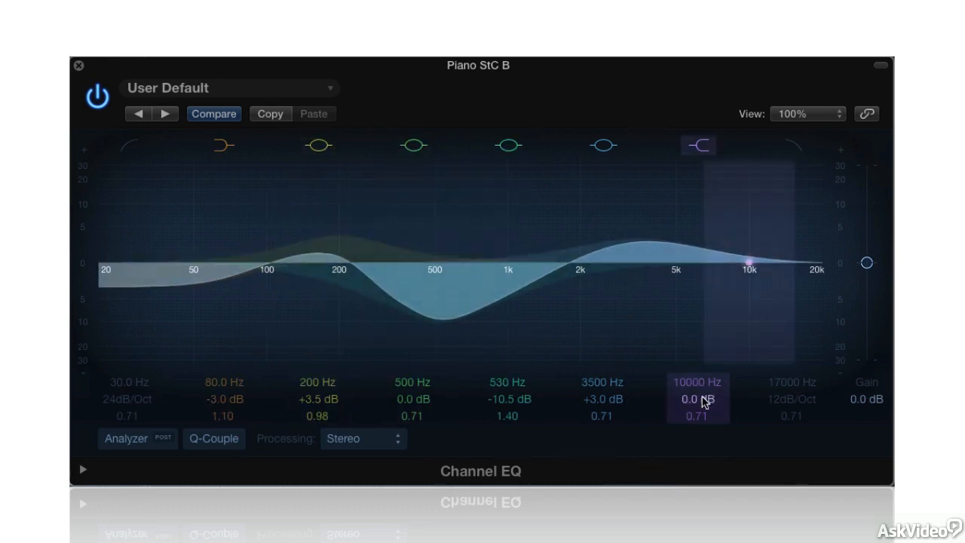
{"action": "mouse_move", "coordinate": [707, 399]}
{"action": "left_mouse_down"}
{"action": "mouse_move", "coordinate": [707, 384]}
{"action": "mouse_move", "coordinate": [703, 402]}
{"action": "left_mouse_up"}
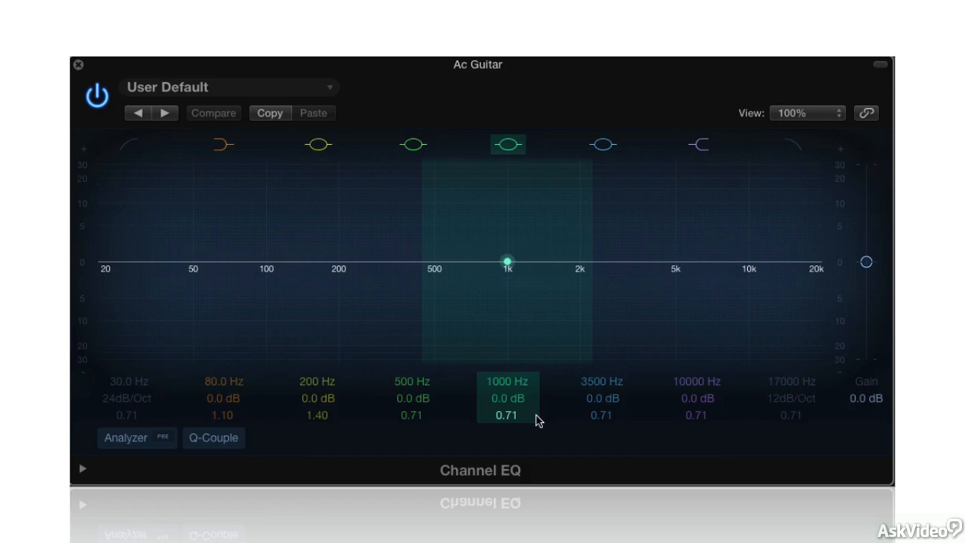
Turn on the live spectrum analyzer and boost the 200 Hz band to +12.0 dB.
{"action": "left_click", "coordinate": [536, 416]}
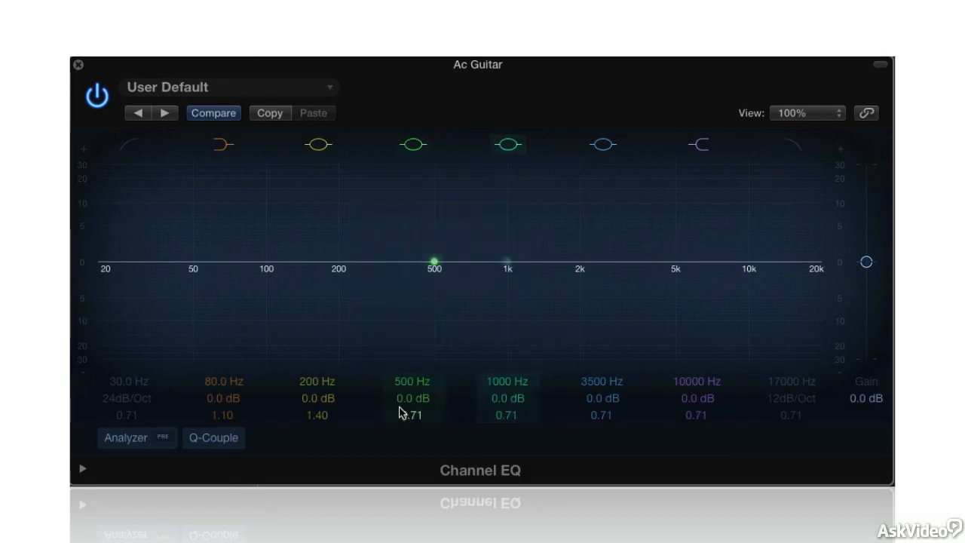
{"action": "left_click", "coordinate": [138, 445]}
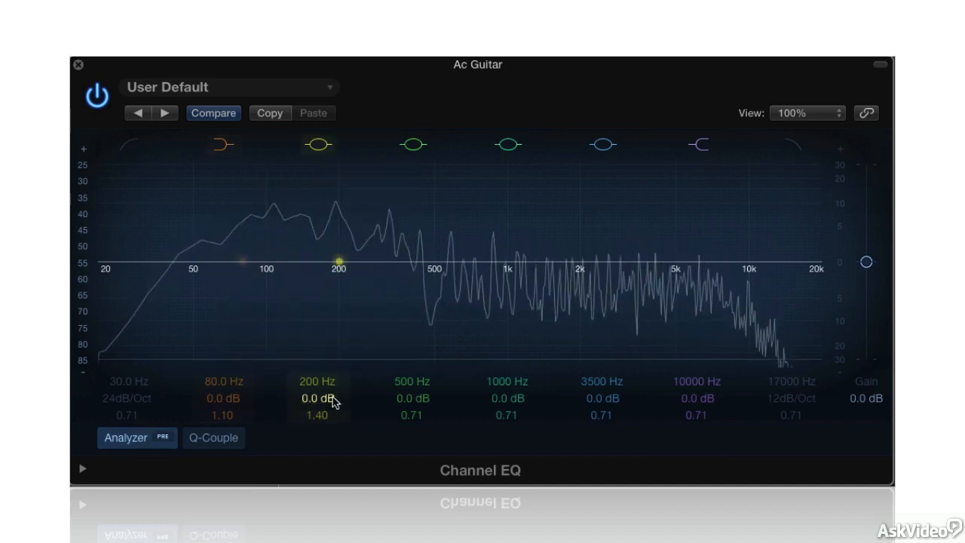
{"action": "left_click_drag", "start_coordinate": [324, 401], "coordinate": [324, 360]}
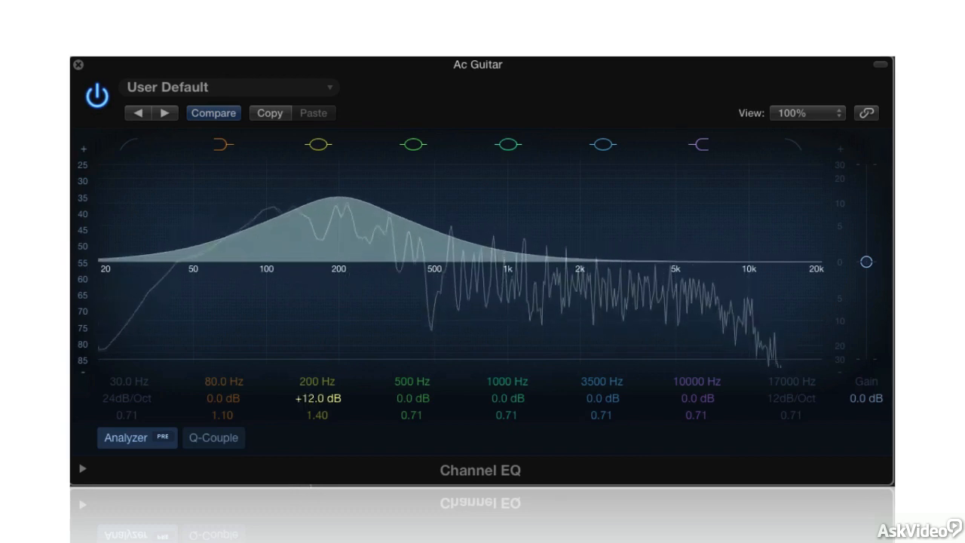
Switch the analyzer to POST, return 200 Hz to 0.0 dB, and close the FreqAnalyst window.
{"action": "left_click", "coordinate": [163, 436]}
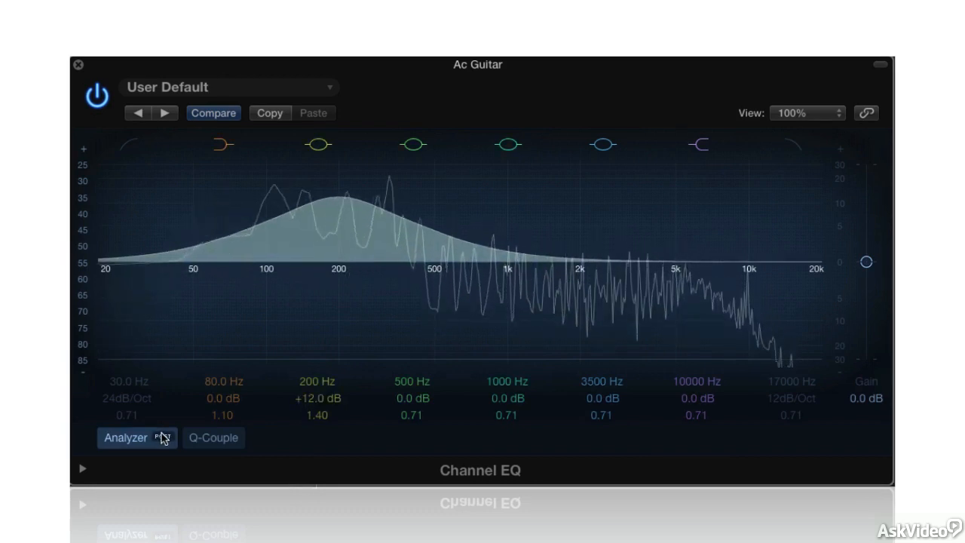
{"action": "left_click_drag", "start_coordinate": [318, 398], "coordinate": [318, 420]}
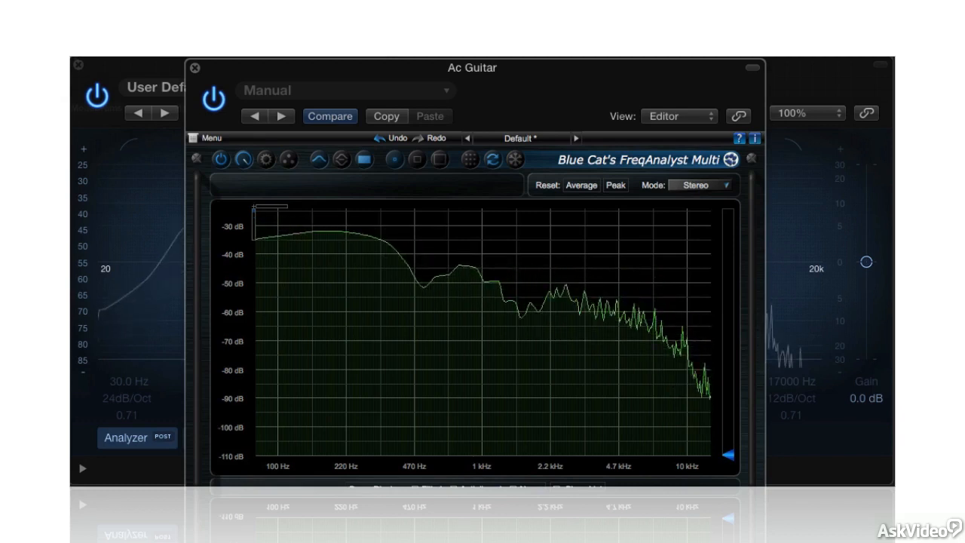
{"action": "key", "text": "super+w"}
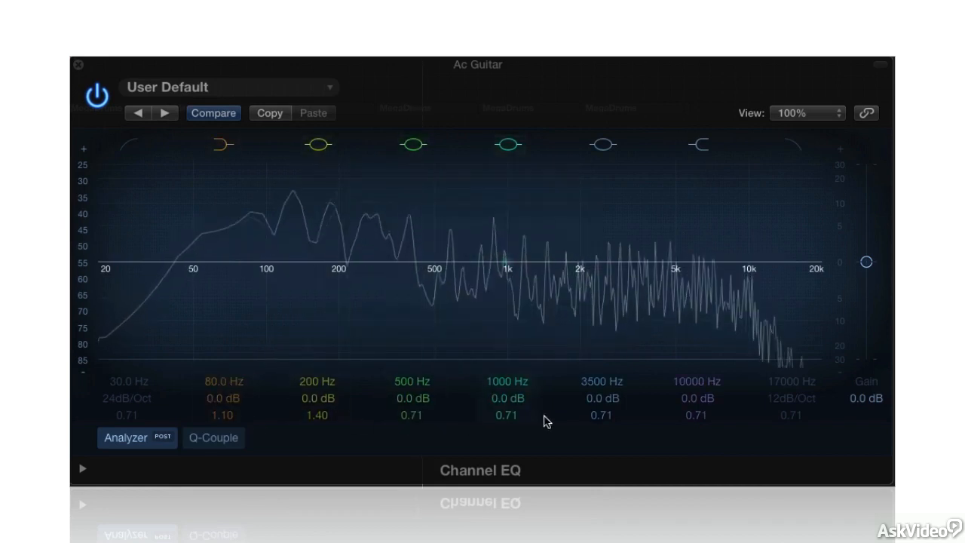
Cut the 1000 Hz band to -4.0 dB at Q 0.71 for a broad dip.
{"action": "left_click_drag", "start_coordinate": [510, 400], "coordinate": [510, 417]}
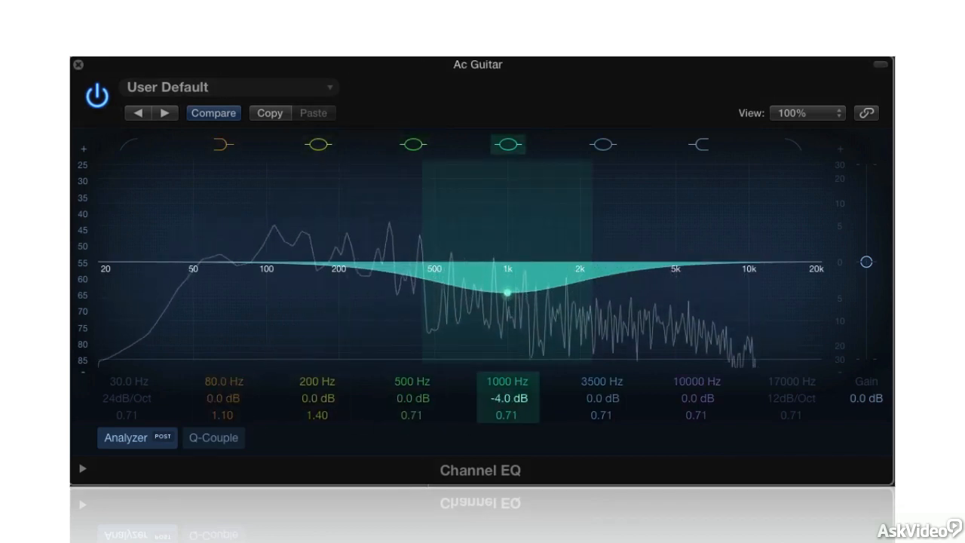